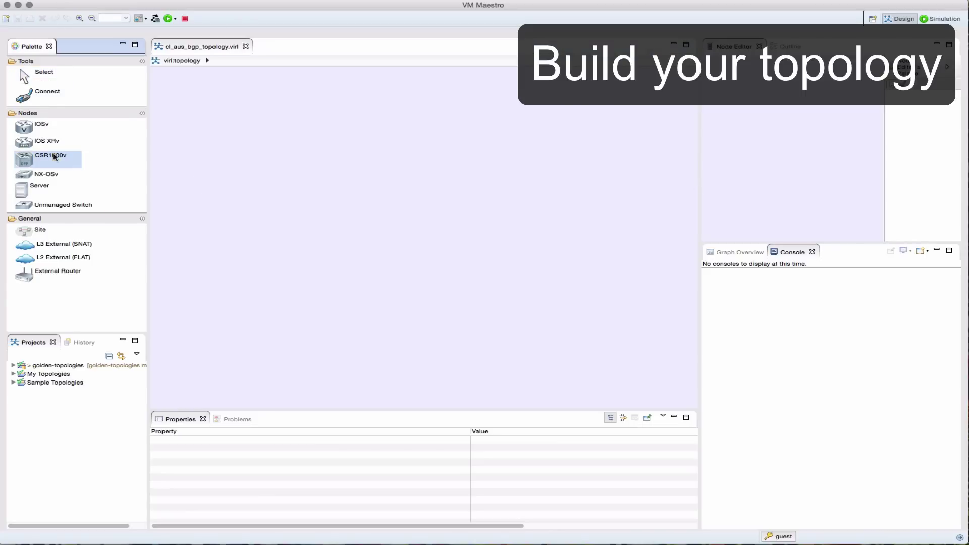
Add two CSR1000v routers in the centre, with unmanaged switches to their left and right.
{"action": "left_click", "coordinate": [444, 202]}
{"action": "left_click", "coordinate": [44, 205]}
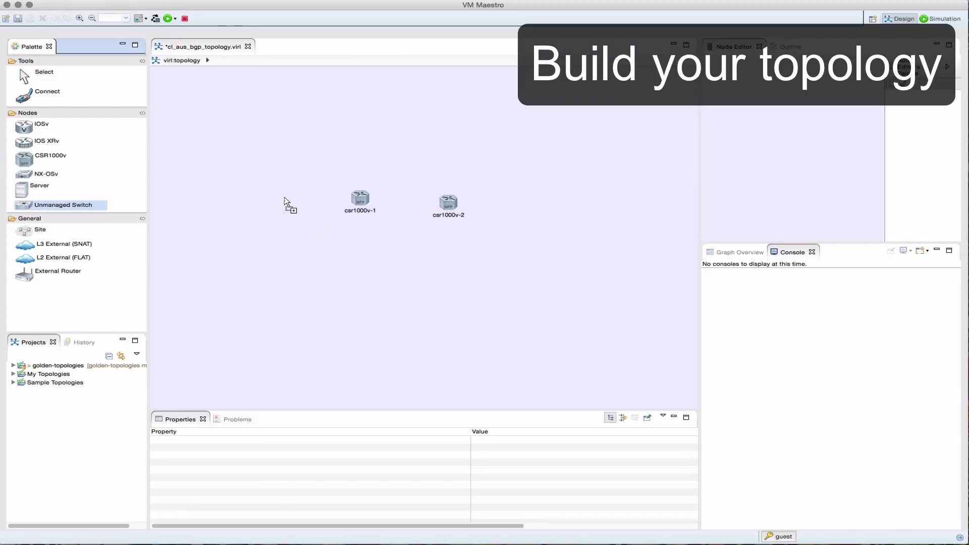
{"action": "left_click", "coordinate": [313, 201]}
{"action": "left_click", "coordinate": [530, 203]}
Place six IOS XRv routers (iosxrv-1 to iosxrv-6) around the CSR routers.
{"action": "left_click", "coordinate": [46, 141]}
{"action": "left_click", "coordinate": [268, 150]}
{"action": "left_click", "coordinate": [268, 252]}
{"action": "left_click", "coordinate": [577, 141]}
{"action": "left_click", "coordinate": [581, 268]}
{"action": "left_click", "coordinate": [417, 135]}
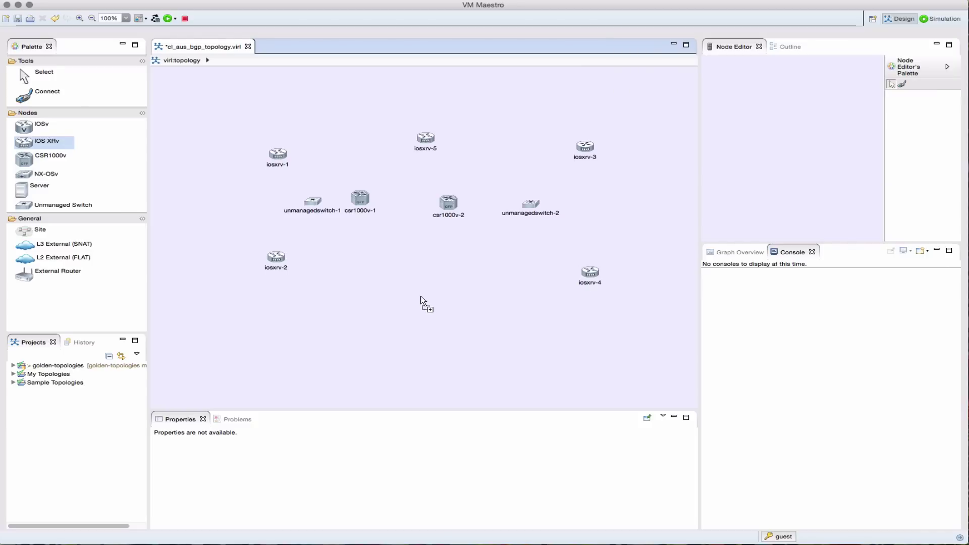
{"action": "left_click", "coordinate": [423, 299]}
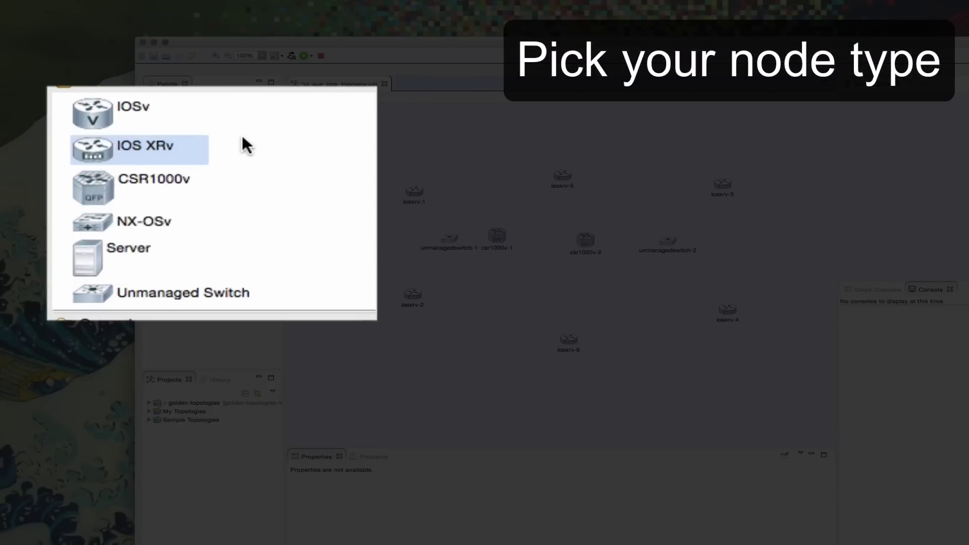
Place four IOSv routers (iosv-1 to iosv-4) near the corners of the topology.
{"action": "left_click", "coordinate": [39, 125]}
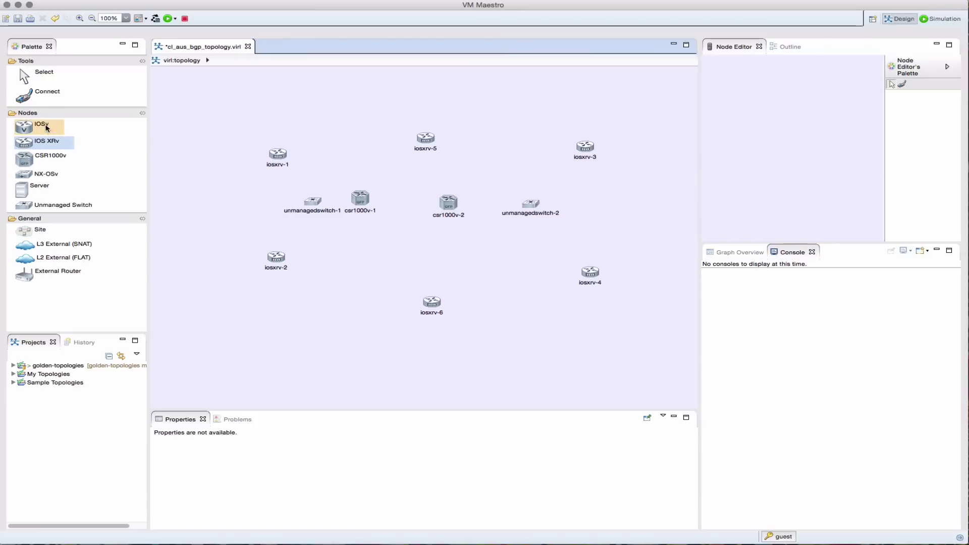
{"action": "left_click", "coordinate": [314, 93]}
{"action": "left_click", "coordinate": [521, 86]}
{"action": "left_click", "coordinate": [545, 354]}
{"action": "left_click", "coordinate": [315, 353]}
Link unmanagedswitch-1, csr1000v-1, csr1000v-2 and unmanagedswitch-2 in a chain.
{"action": "left_click", "coordinate": [46, 95]}
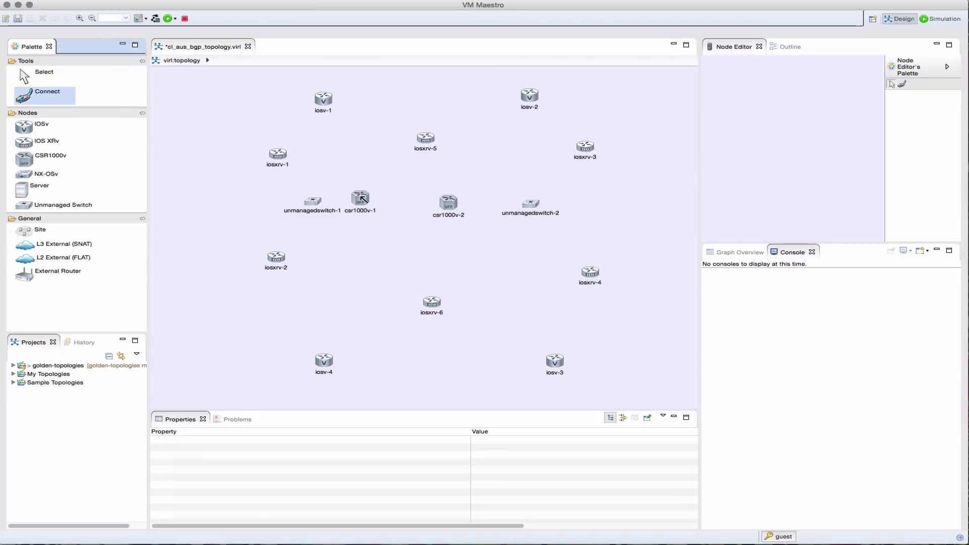
{"action": "left_click", "coordinate": [360, 198]}
{"action": "left_click", "coordinate": [313, 202]}
{"action": "left_click", "coordinate": [452, 205]}
{"action": "left_click", "coordinate": [360, 198]}
{"action": "left_click", "coordinate": [448, 203]}
{"action": "left_click", "coordinate": [530, 204]}
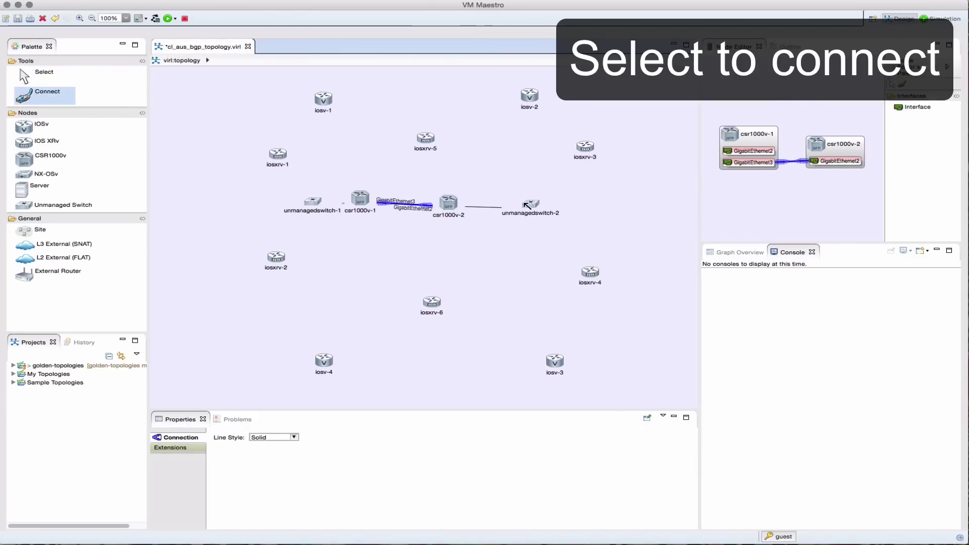
Connect iosxrv-5, iosxrv-1 and iosxrv-6 to unmanagedswitch-1, and iosxrv-3 to unmanagedswitch-2.
{"action": "left_click", "coordinate": [426, 138]}
{"action": "left_click", "coordinate": [313, 202]}
{"action": "left_click", "coordinate": [277, 154]}
{"action": "left_click", "coordinate": [315, 200]}
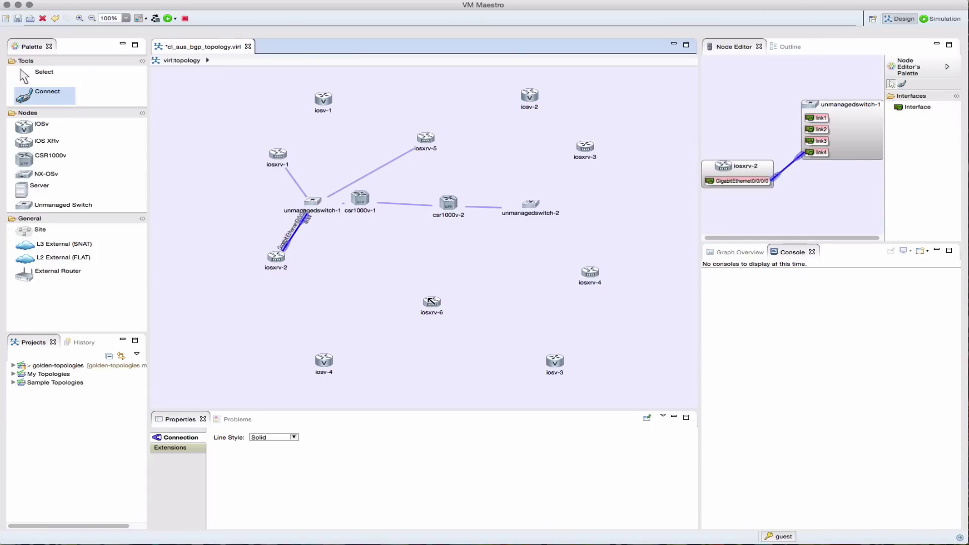
{"action": "left_click", "coordinate": [431, 301]}
{"action": "left_click", "coordinate": [319, 207]}
{"action": "left_click", "coordinate": [583, 147]}
{"action": "left_click", "coordinate": [530, 204]}
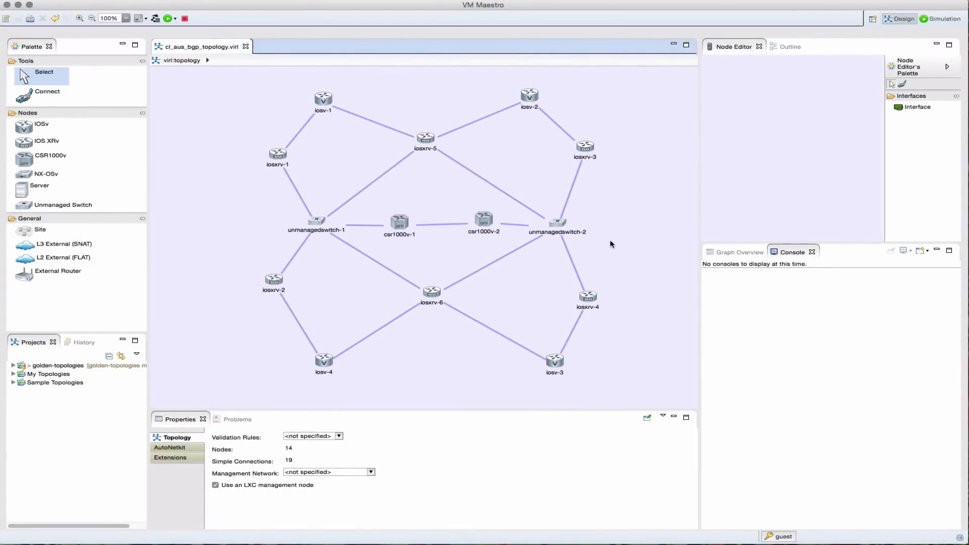
Make csr1000v-1 and csr1000v-2 iBGP route reflectors in RR cluster 'one'.
{"action": "left_click", "coordinate": [400, 222]}
{"action": "left_click", "coordinate": [485, 221], "text": "shift"}
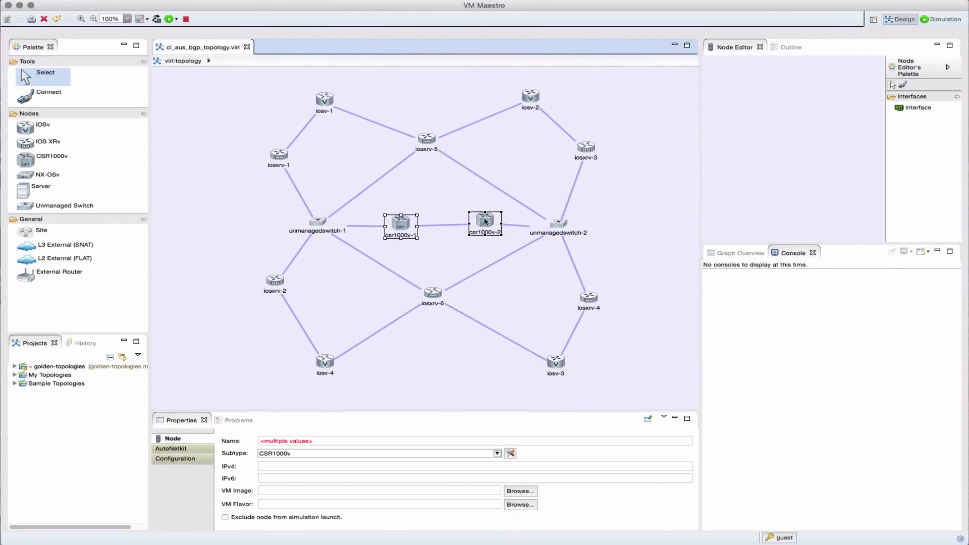
{"action": "left_click", "coordinate": [180, 448]}
{"action": "left_click_drag", "start_coordinate": [377, 398], "coordinate": [379, 335]}
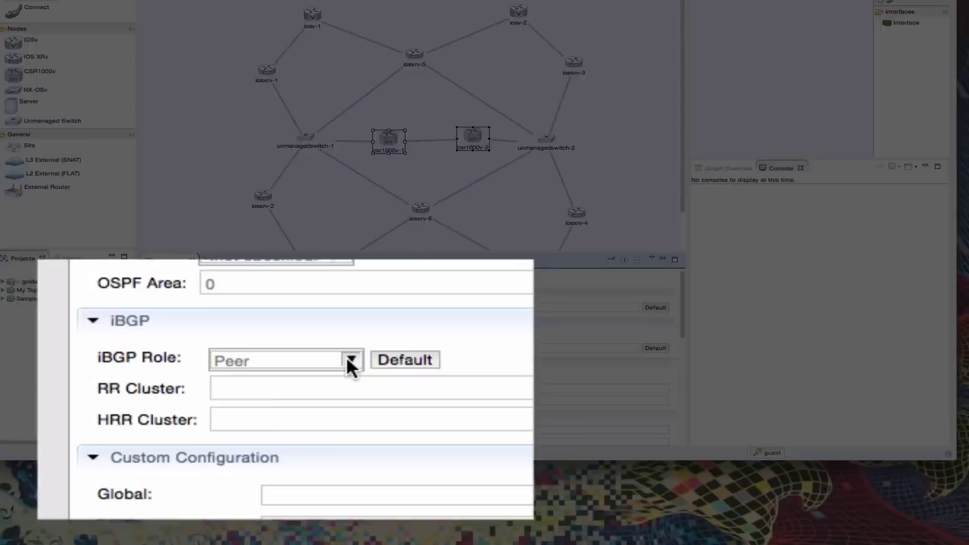
{"action": "left_click", "coordinate": [327, 459]}
{"action": "left_click", "coordinate": [216, 493]}
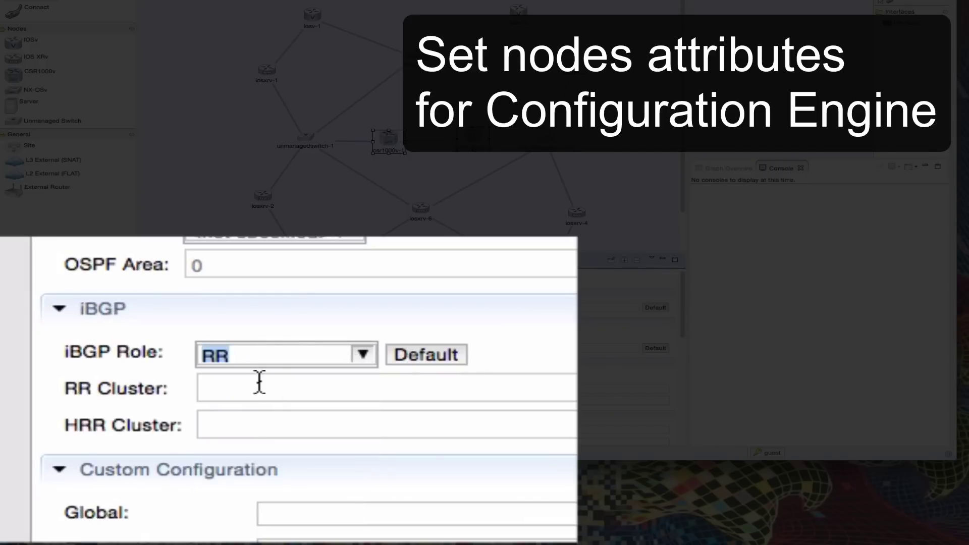
{"action": "left_click", "coordinate": [259, 383]}
{"action": "type", "text": "oe"}
{"action": "key", "text": "BackSpace"}
{"action": "type", "text": "ne"}
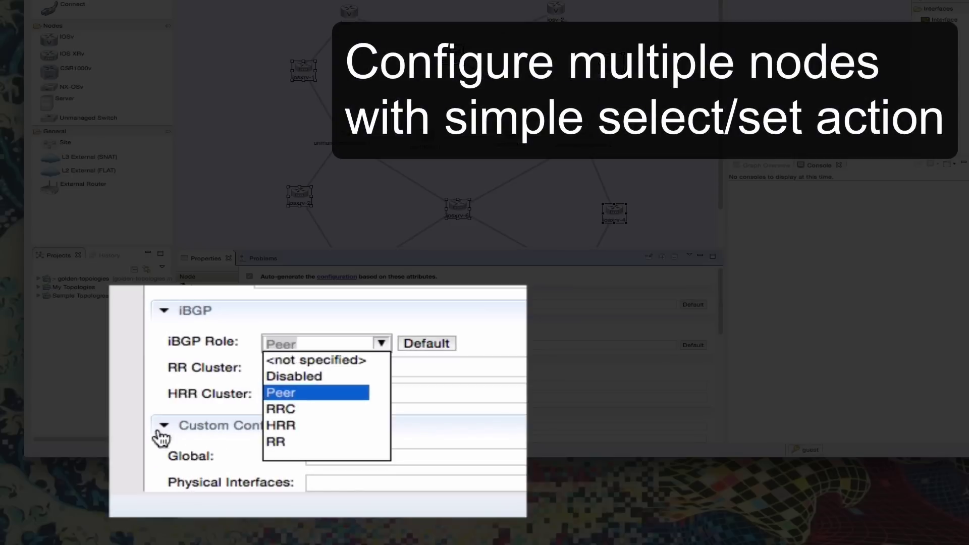
Set the IOS XRv routers as route reflector clients in RR cluster 'one'.
{"action": "left_click", "coordinate": [283, 407]}
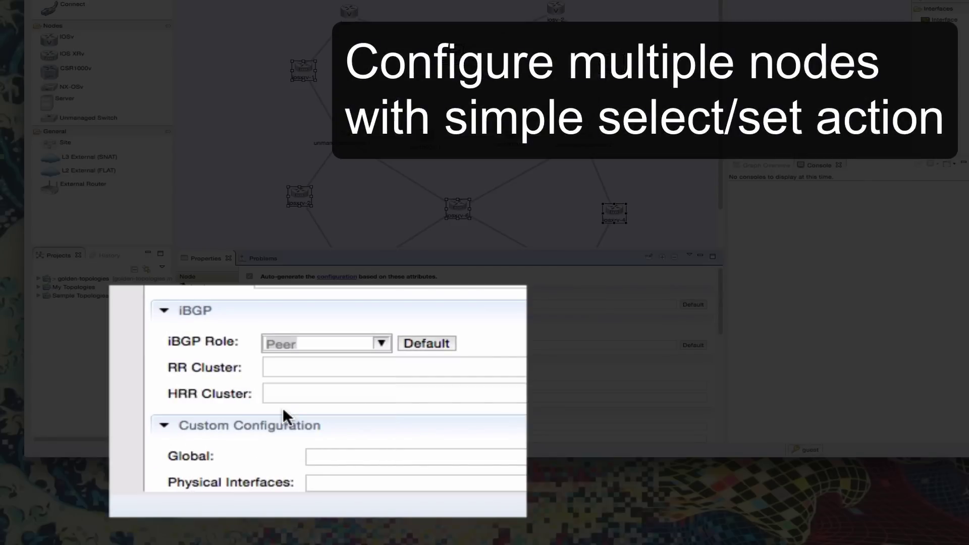
{"action": "left_click", "coordinate": [305, 369]}
{"action": "type", "text": "one"}
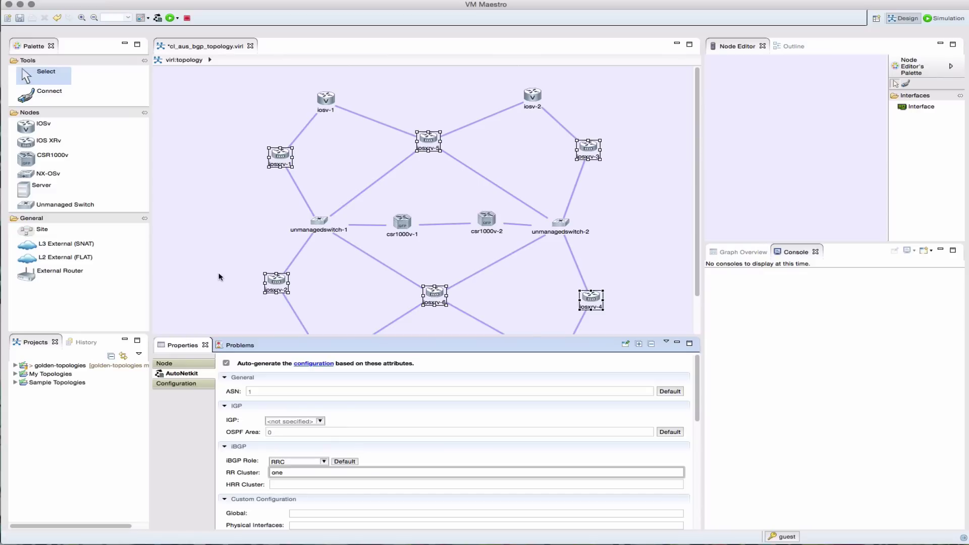
Give iosv-1 ASN 65001 and iosv-2 ASN 65004.
{"action": "left_click", "coordinate": [220, 276]}
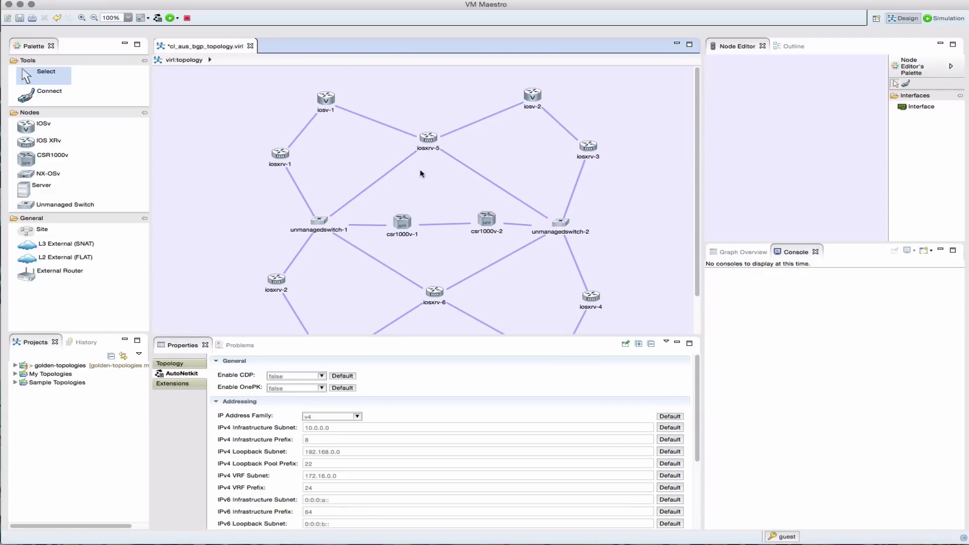
{"action": "left_click", "coordinate": [328, 101]}
{"action": "left_click", "coordinate": [299, 391]}
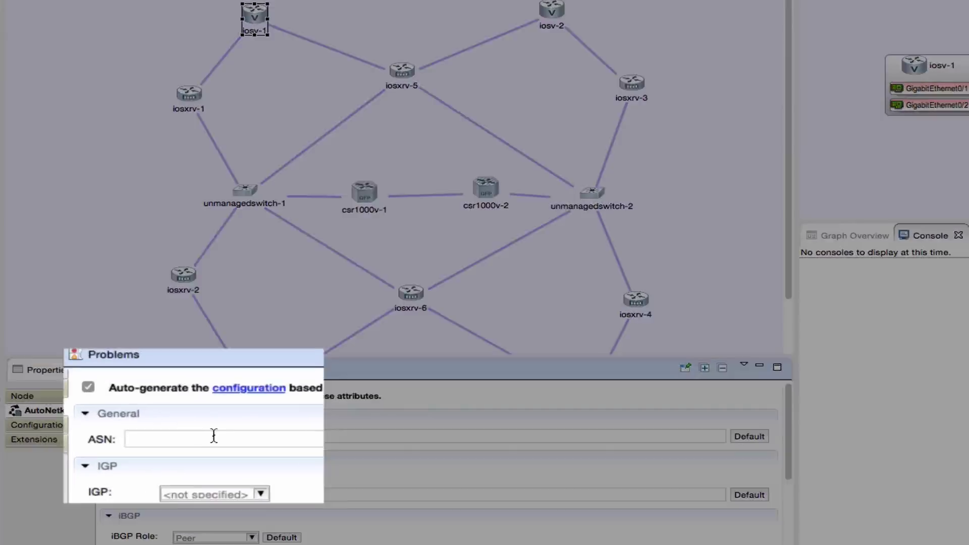
{"action": "type", "text": "65001"}
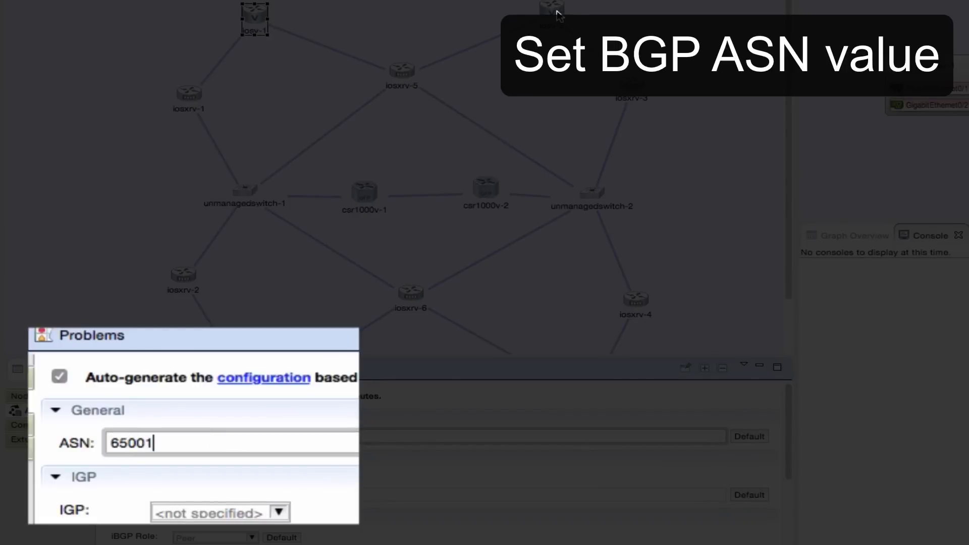
{"action": "left_click", "coordinate": [553, 12]}
{"action": "left_click", "coordinate": [216, 443]}
{"action": "type", "text": "65004"}
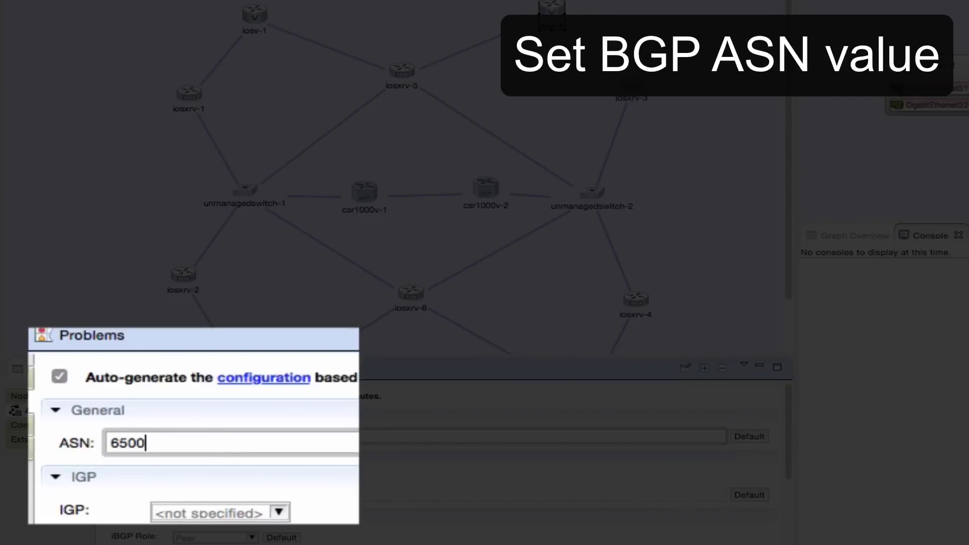
{"action": "scroll", "coordinate": [146, 229], "scroll_direction": "down", "scroll_amount": 2}
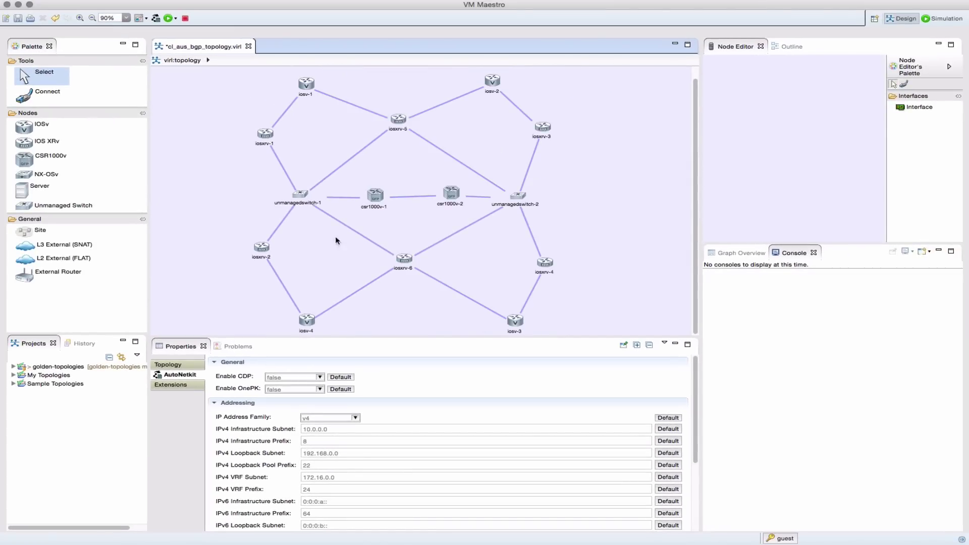
Save and generate AutoNetkit configurations, docking the visualization in the main editor area.
{"action": "left_click", "coordinate": [156, 19]}
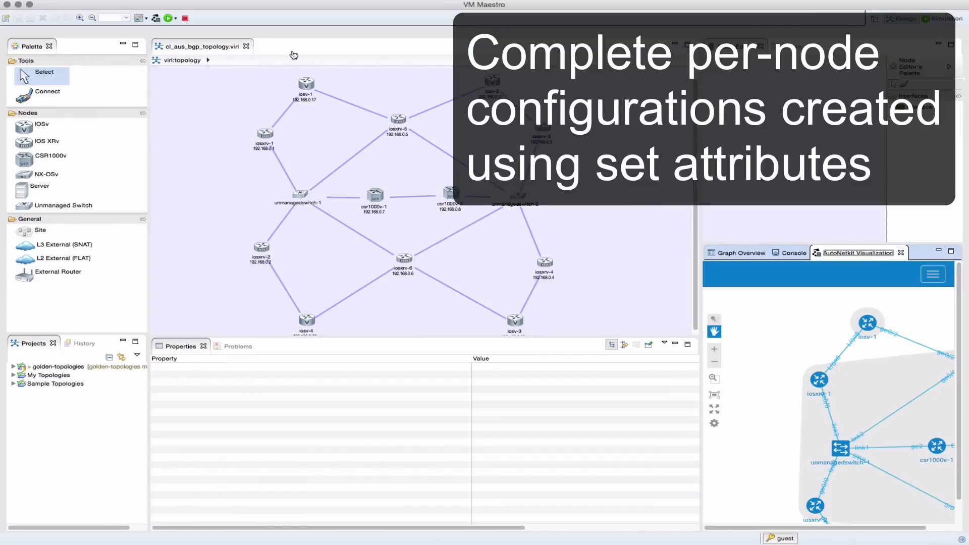
{"action": "left_click_drag", "start_coordinate": [869, 261], "coordinate": [399, 484]}
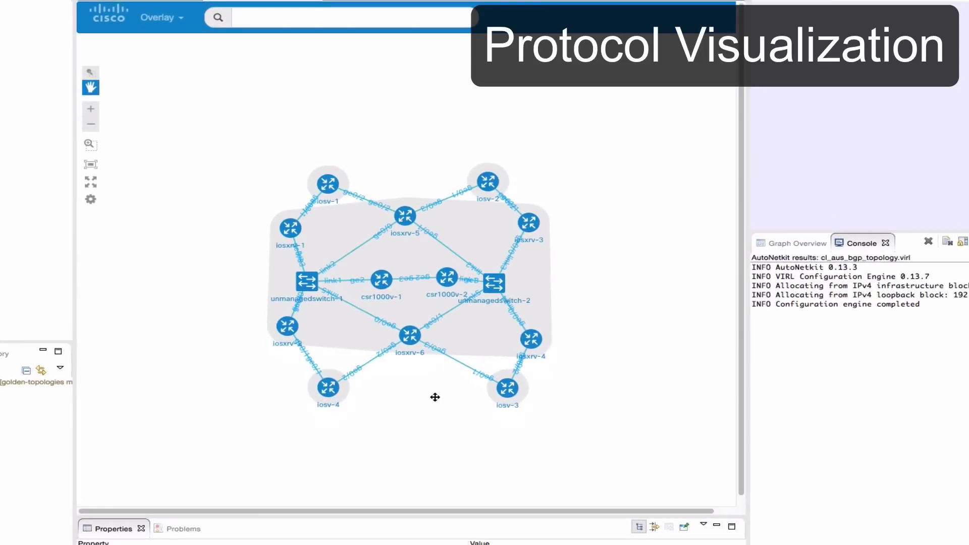
{"action": "scroll", "coordinate": [435, 397], "scroll_direction": "up", "scroll_amount": 5}
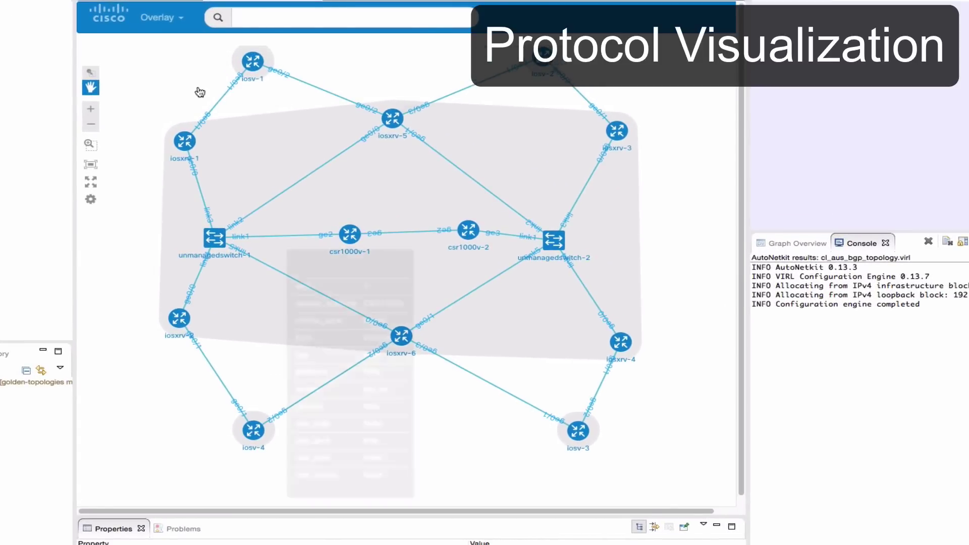
View the ospf overlay, then the ibgp_v4 overlay of iBGP sessions.
{"action": "left_click", "coordinate": [167, 17]}
{"action": "left_click", "coordinate": [154, 195]}
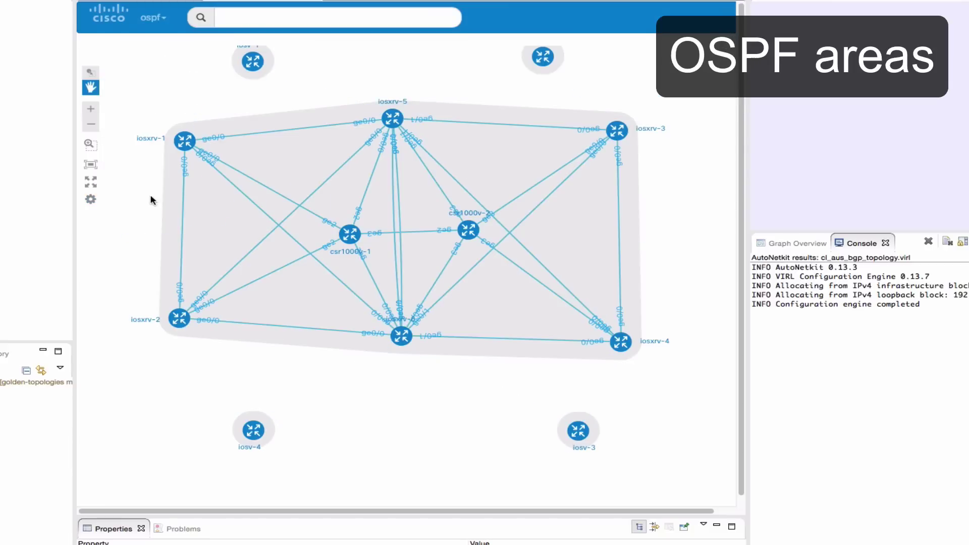
{"action": "left_click", "coordinate": [154, 18]}
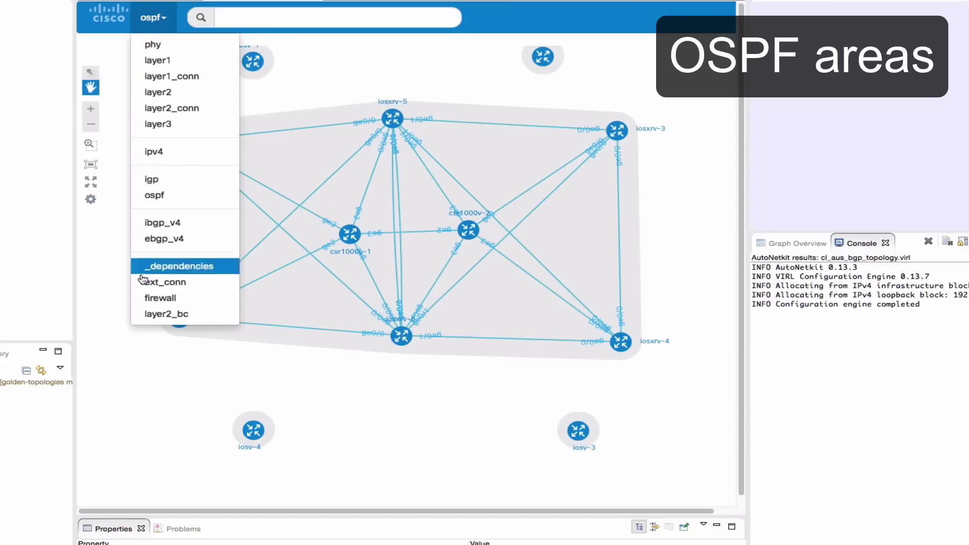
{"action": "left_click", "coordinate": [190, 223]}
{"action": "mouse_move", "coordinate": [341, 227]}
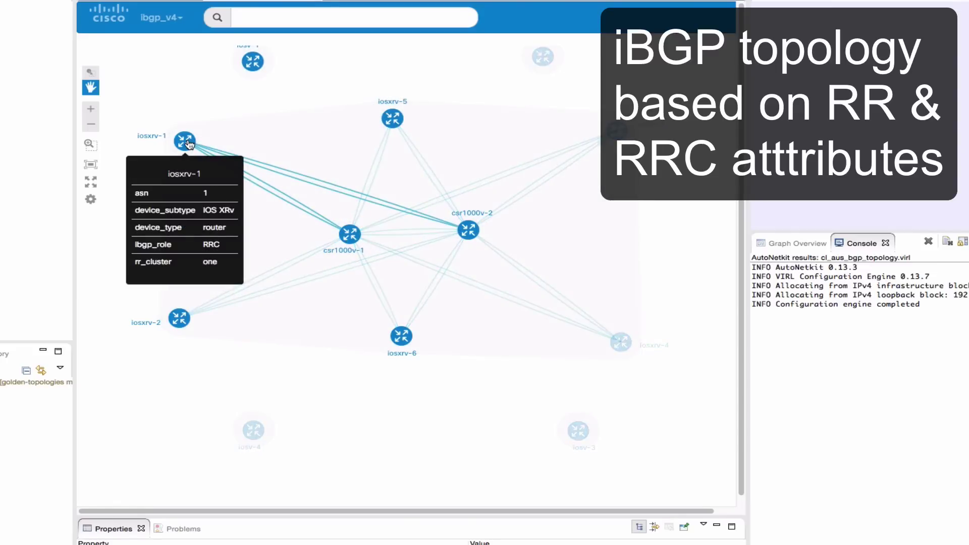
{"action": "mouse_move", "coordinate": [616, 132]}
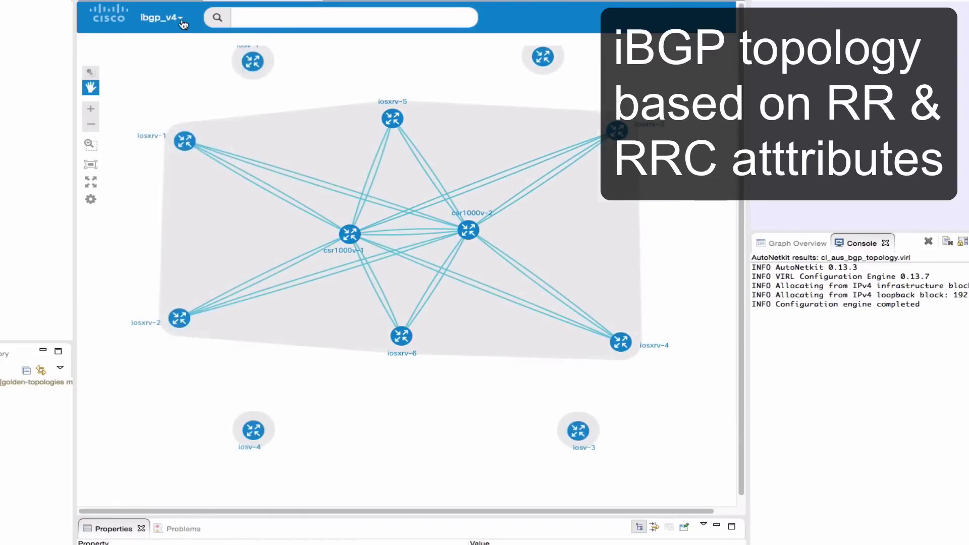
Show the ebgp_v4 overlay and read each router's AS number.
{"action": "left_click", "coordinate": [161, 17]}
{"action": "left_click", "coordinate": [170, 242]}
{"action": "mouse_move", "coordinate": [254, 66]}
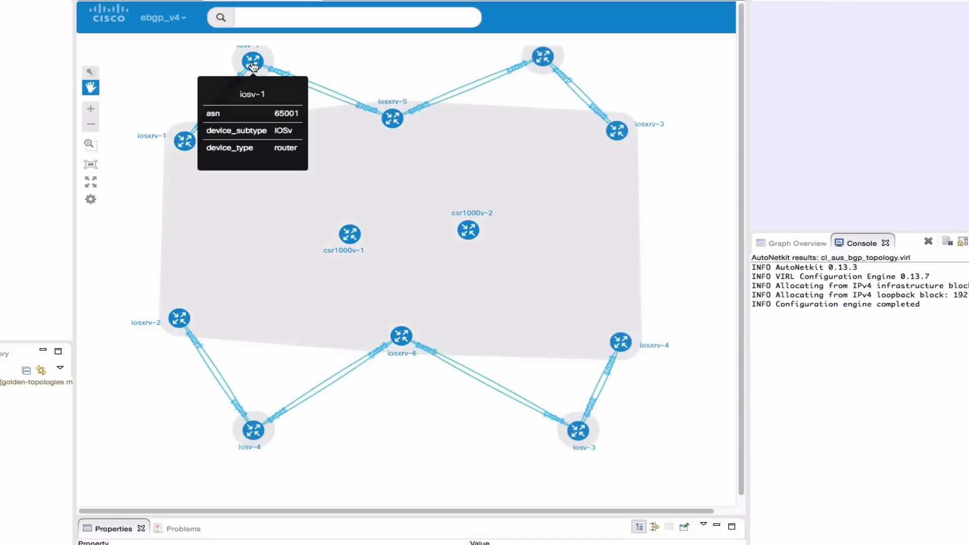
{"action": "mouse_move", "coordinate": [544, 66]}
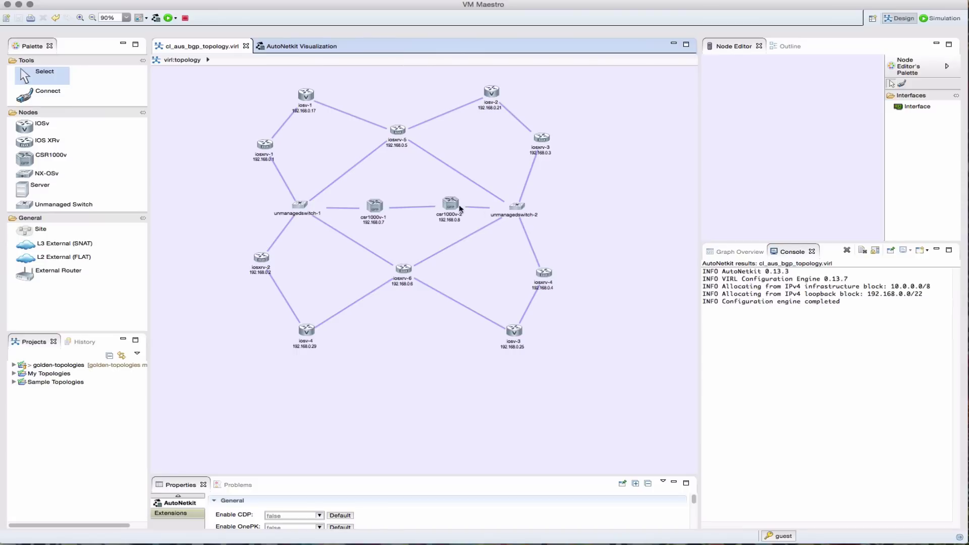
Display csr1000v-1's generated configuration in an enlarged Properties panel.
{"action": "left_click", "coordinate": [379, 208]}
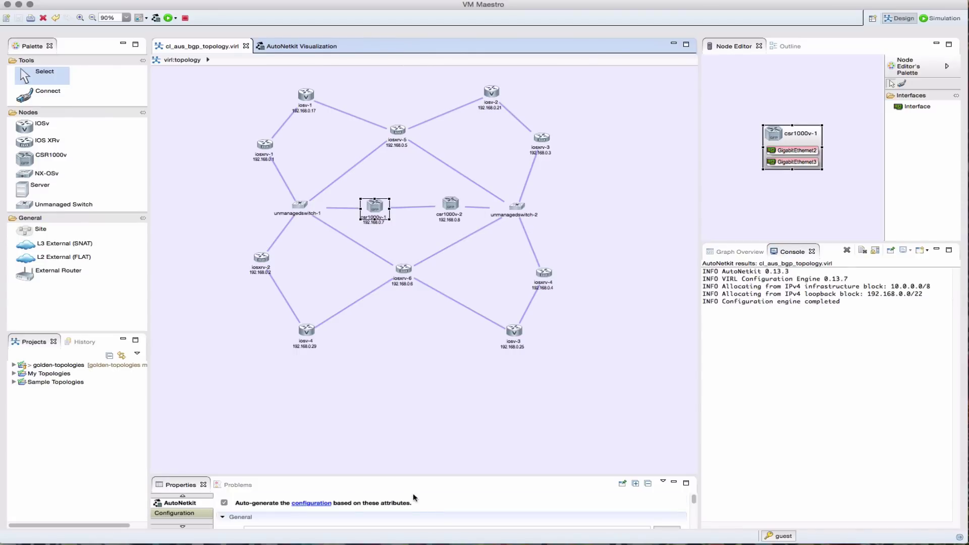
{"action": "left_click_drag", "start_coordinate": [413, 477], "coordinate": [425, 282]}
{"action": "left_click", "coordinate": [184, 328]}
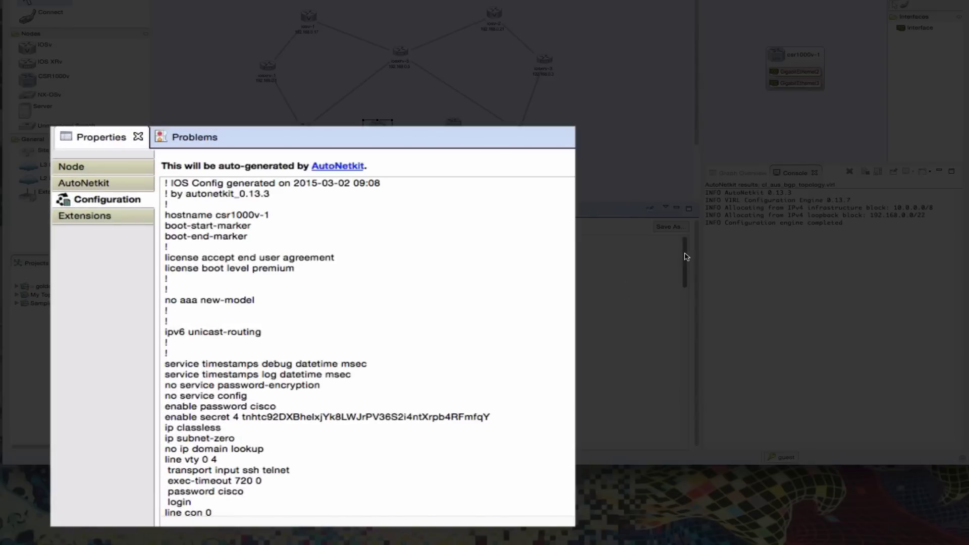
Review csr1000v-1's router bgp section and its six clients, then show iosxrv-1's configuration.
{"action": "left_click_drag", "start_coordinate": [686, 257], "coordinate": [694, 355]}
{"action": "scroll", "coordinate": [692, 369], "scroll_direction": "down", "scroll_amount": 4}
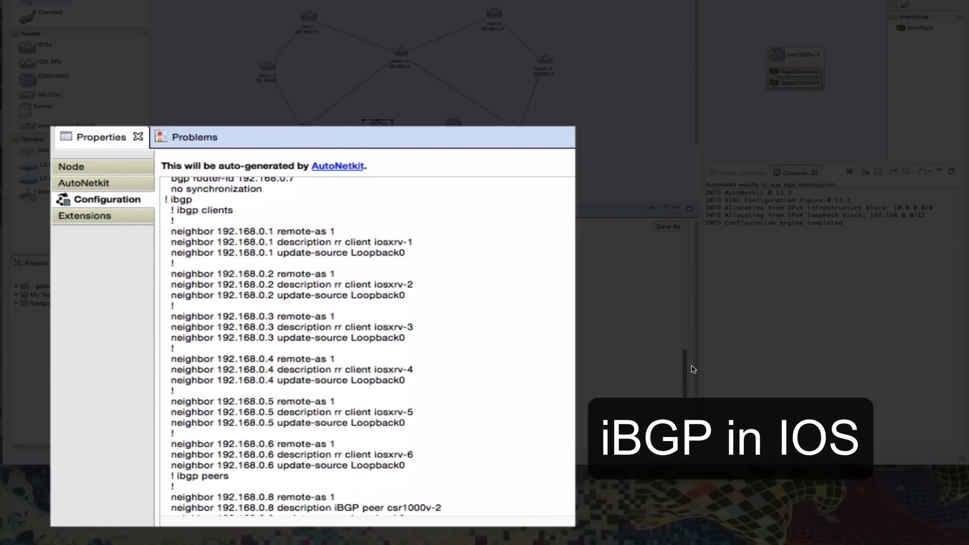
{"action": "scroll", "coordinate": [693, 368], "scroll_direction": "up", "scroll_amount": 1}
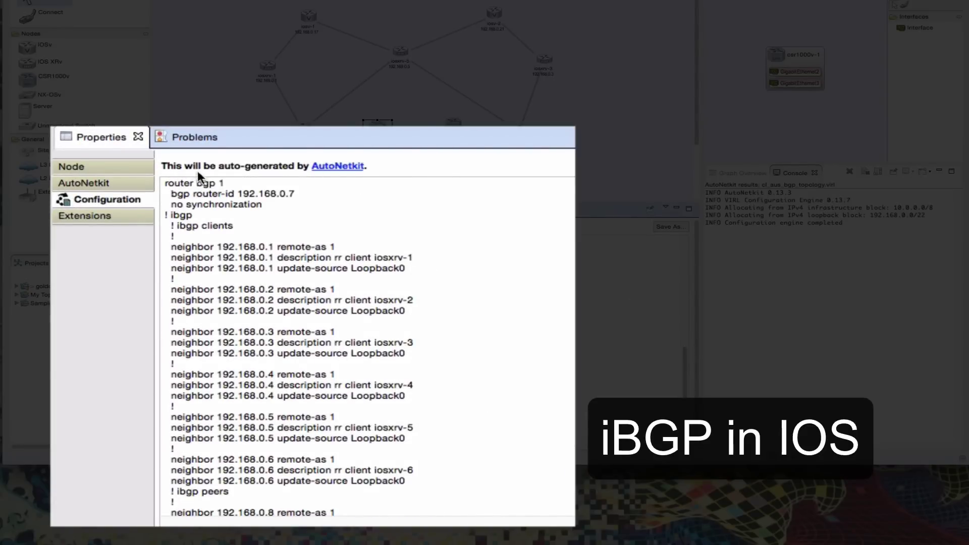
{"action": "scroll", "coordinate": [284, 433], "scroll_direction": "down", "scroll_amount": 3}
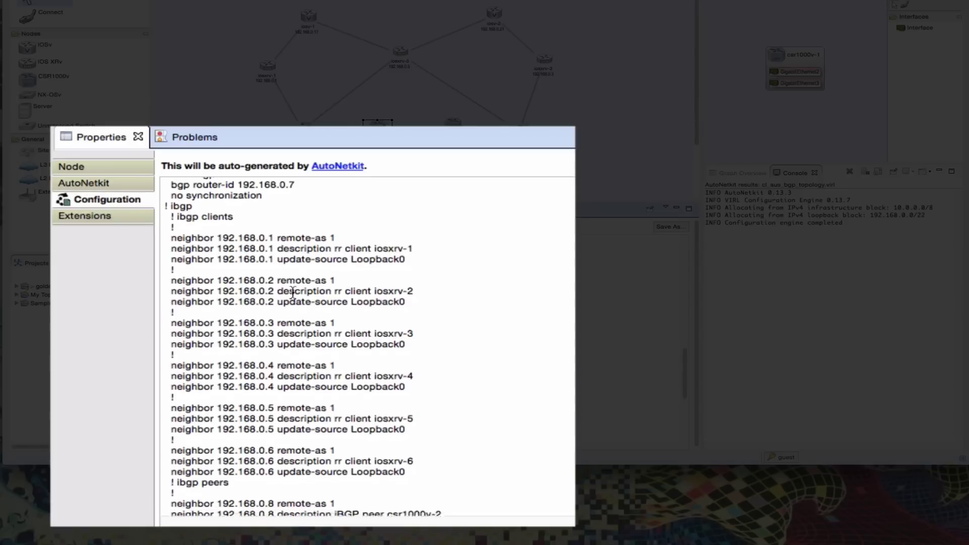
{"action": "scroll", "coordinate": [283, 434], "scroll_direction": "down", "scroll_amount": 8}
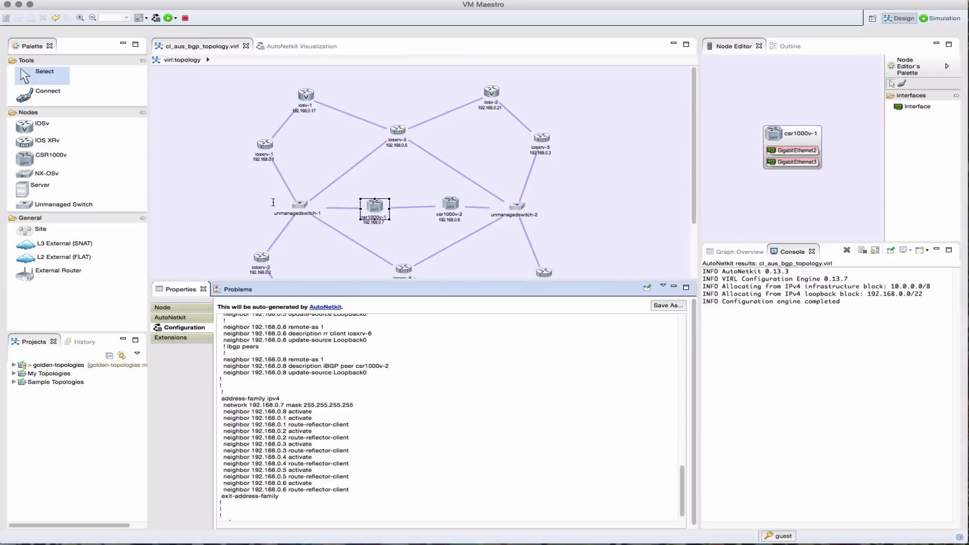
{"action": "left_click", "coordinate": [266, 146]}
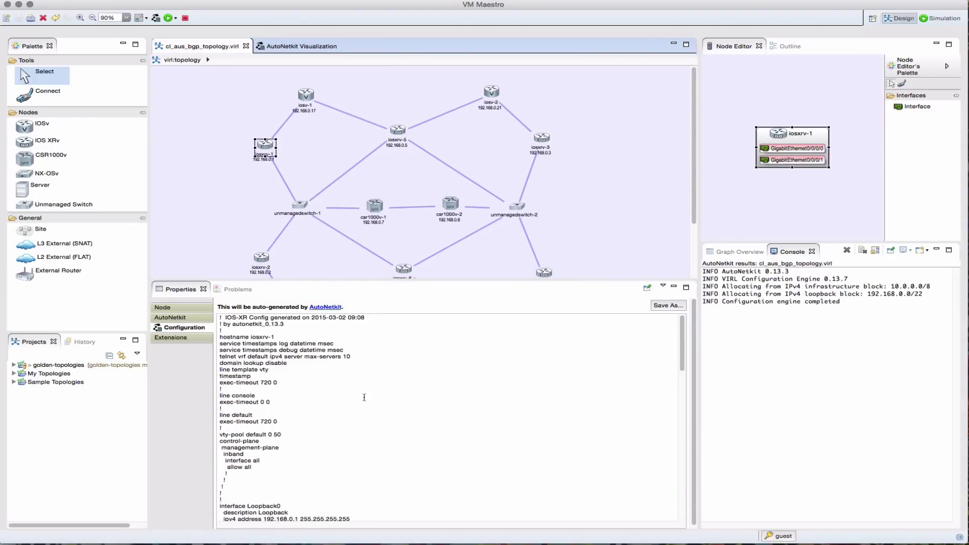
Scroll iosxrv-1's configuration to its router bgp section and eBGP peers.
{"action": "scroll", "coordinate": [364, 398], "scroll_direction": "down", "scroll_amount": 20}
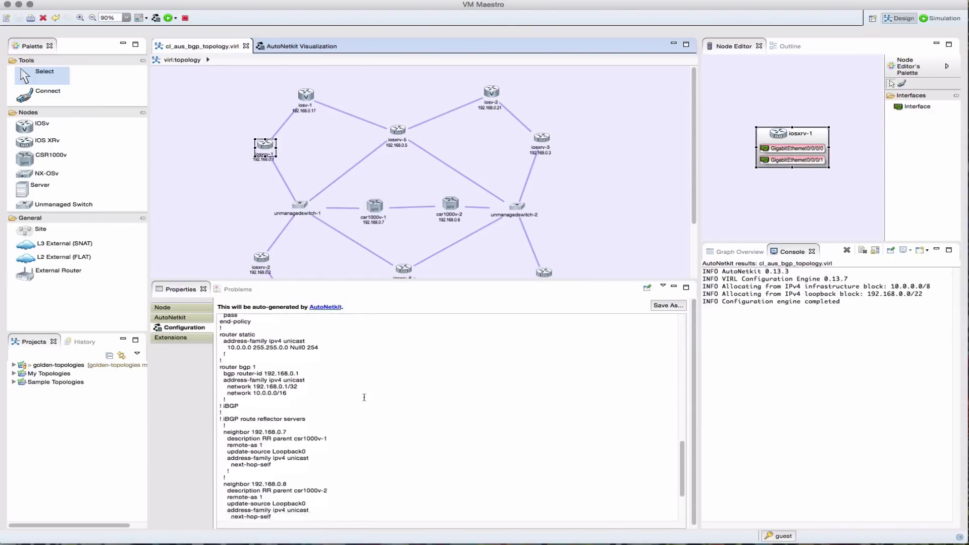
{"action": "scroll", "coordinate": [364, 397], "scroll_direction": "down", "scroll_amount": 3}
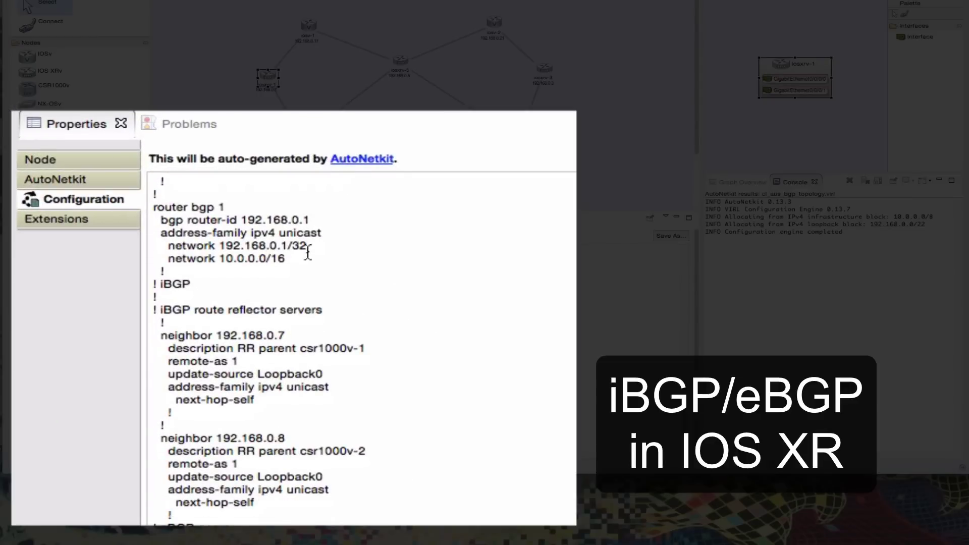
{"action": "scroll", "coordinate": [258, 450], "scroll_direction": "down", "scroll_amount": 1}
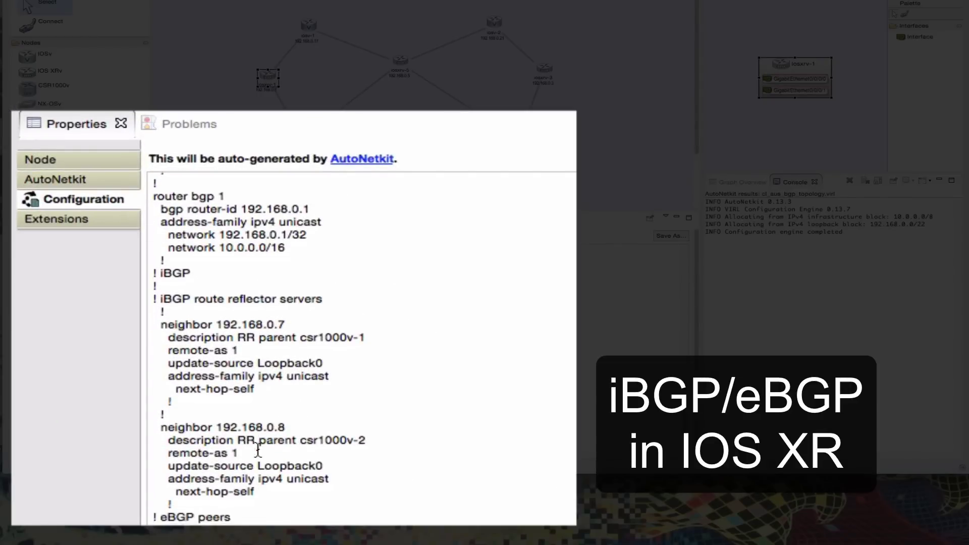
{"action": "scroll", "coordinate": [258, 449], "scroll_direction": "down", "scroll_amount": 5}
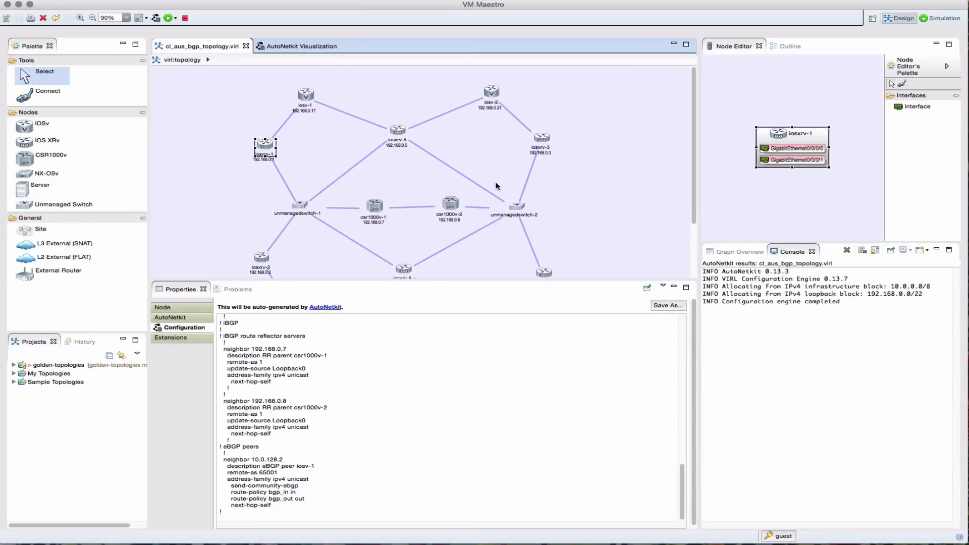
Show iosxrv-5's generated configuration and scroll to its router bgp section.
{"action": "left_click", "coordinate": [398, 132]}
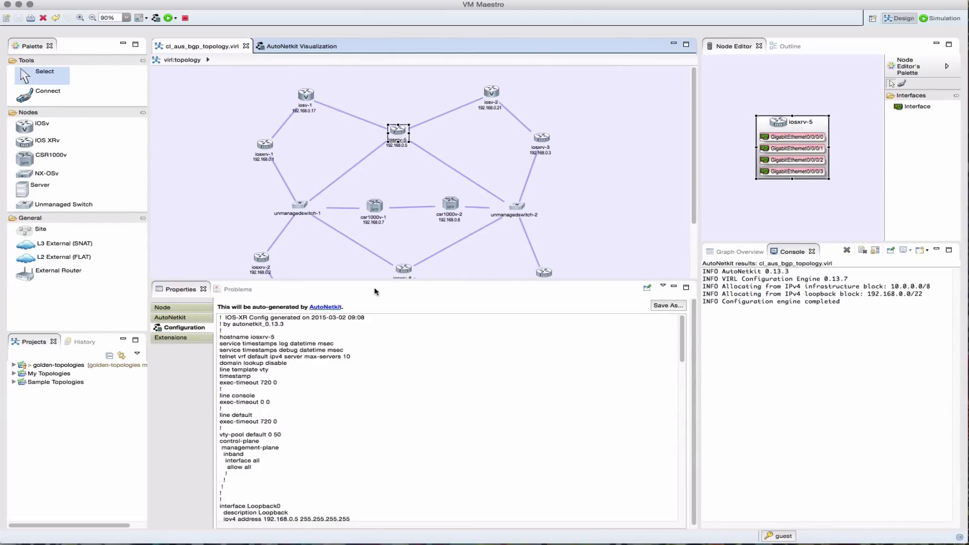
{"action": "scroll", "coordinate": [376, 329], "scroll_direction": "down", "scroll_amount": 10}
{"action": "scroll", "coordinate": [376, 327], "scroll_direction": "down", "scroll_amount": 12}
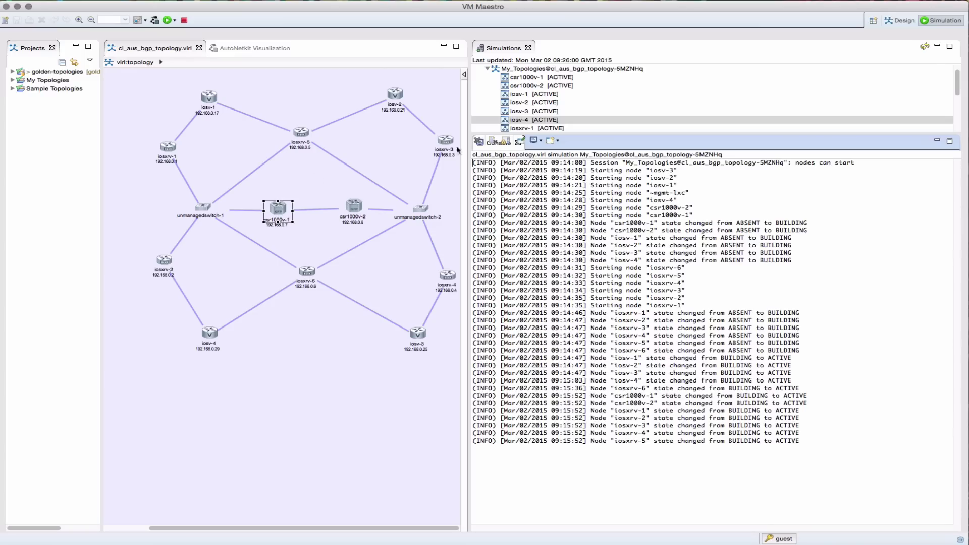
Telnet to csr1000v-1's console port from the Simulations view.
{"action": "left_click", "coordinate": [527, 77]}
{"action": "right_click", "coordinate": [526, 77]}
{"action": "left_click", "coordinate": [728, 115]}
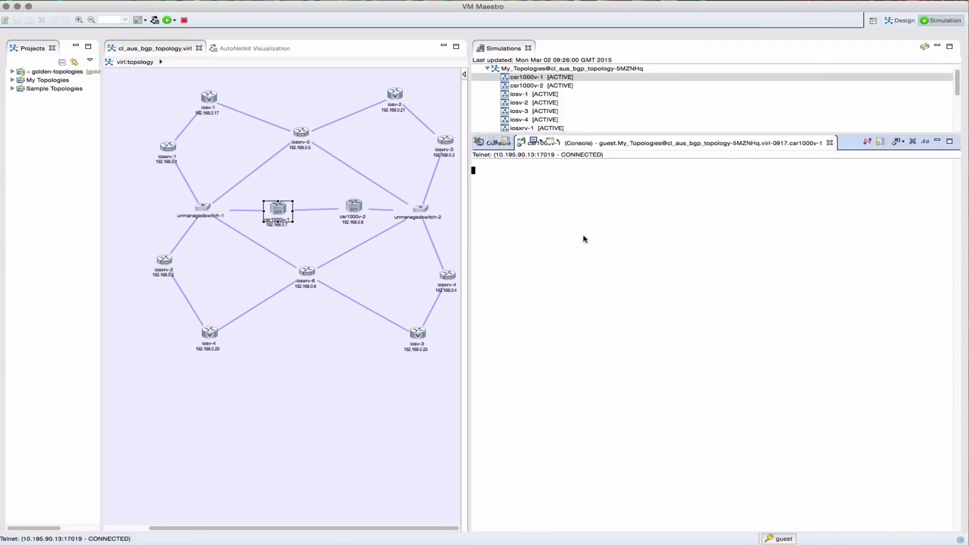
Enter enable mode and run show ip route and show ip bgp sum.
{"action": "key", "text": "Return"}
{"action": "key", "text": "Return"}
{"action": "key", "text": "Return"}
{"action": "type", "text": "en"}
{"action": "key", "text": "Return"}
{"action": "key", "text": "Return"}
{"action": "type", "text": "show ip route"}
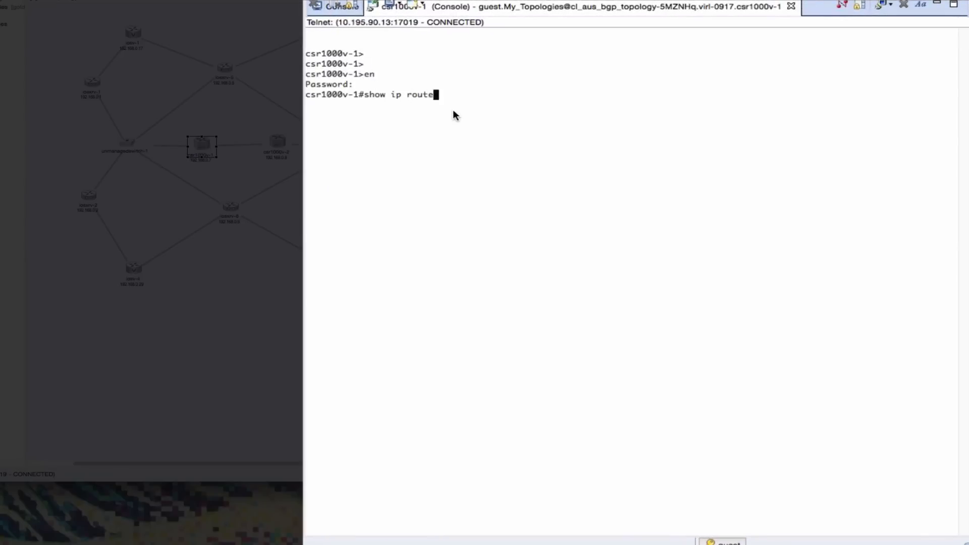
{"action": "key", "text": "Return"}
{"action": "key", "text": "space"}
{"action": "type", "text": "show ip bgp sum"}
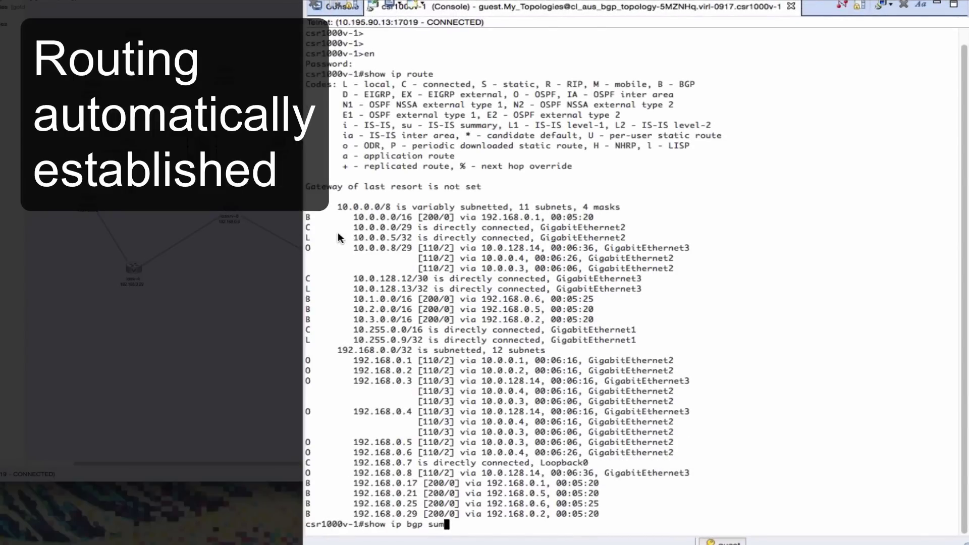
{"action": "key", "text": "Return"}
{"action": "key", "text": "space"}
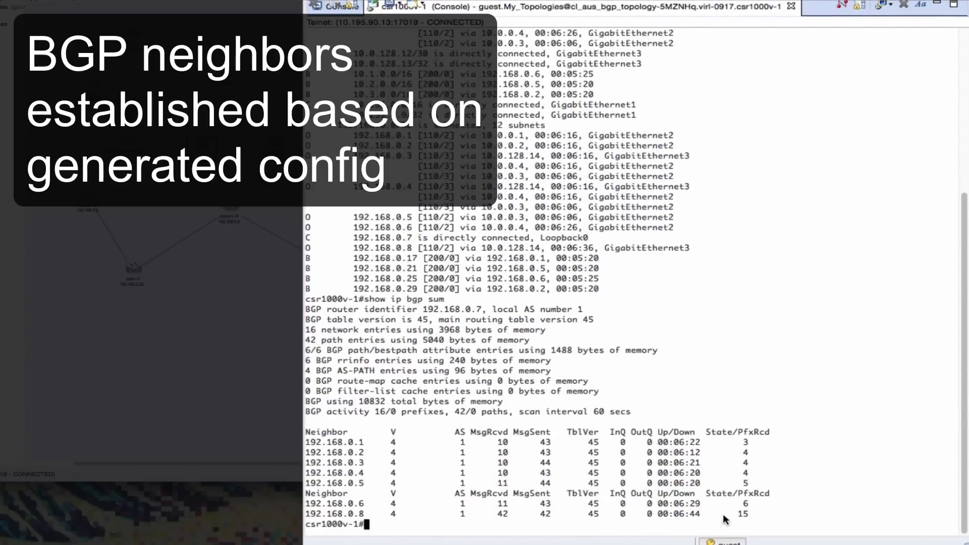
Run show ip bgp neighbors 192.168.0.8 and page through the neighbor detail.
{"action": "type", "text": "show ip bgp ne"}
{"action": "key", "text": "Tab"}
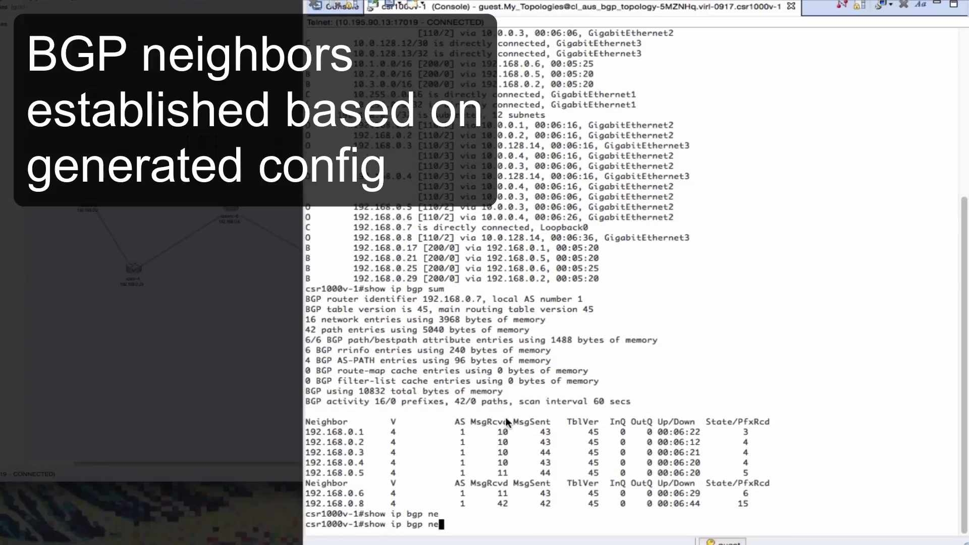
{"action": "type", "text": "i"}
{"action": "key", "text": "Tab"}
{"action": "left_click_drag", "start_coordinate": [308, 493], "coordinate": [363, 493]}
{"action": "right_click", "coordinate": [364, 492]}
{"action": "left_click", "coordinate": [399, 502]}
{"action": "type", "text": "192.168.0.8"}
{"action": "key", "text": "Return"}
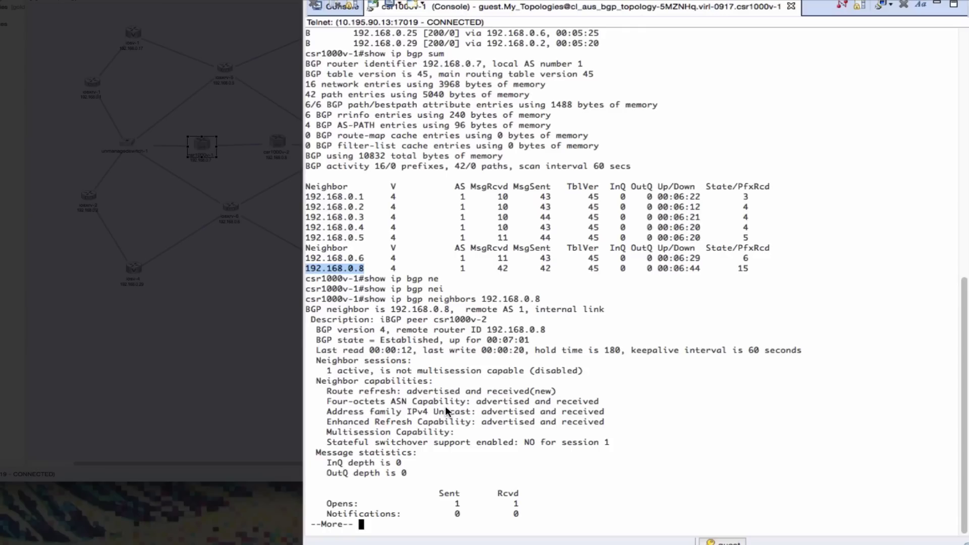
{"action": "key", "text": "space"}
{"action": "key", "text": "space"}
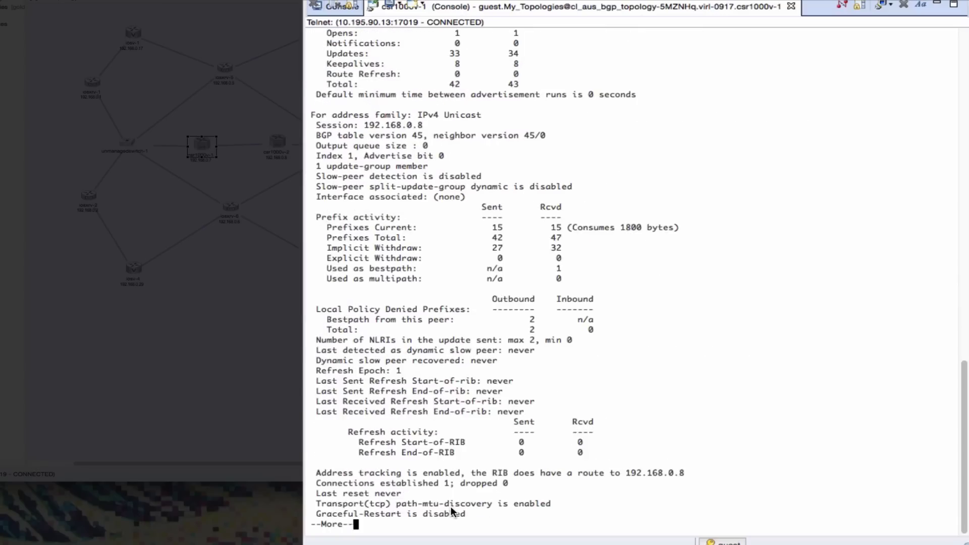
Run show ip bgp to list the full BGP table.
{"action": "key", "text": "space"}
{"action": "type", "text": "show ip bgp"}
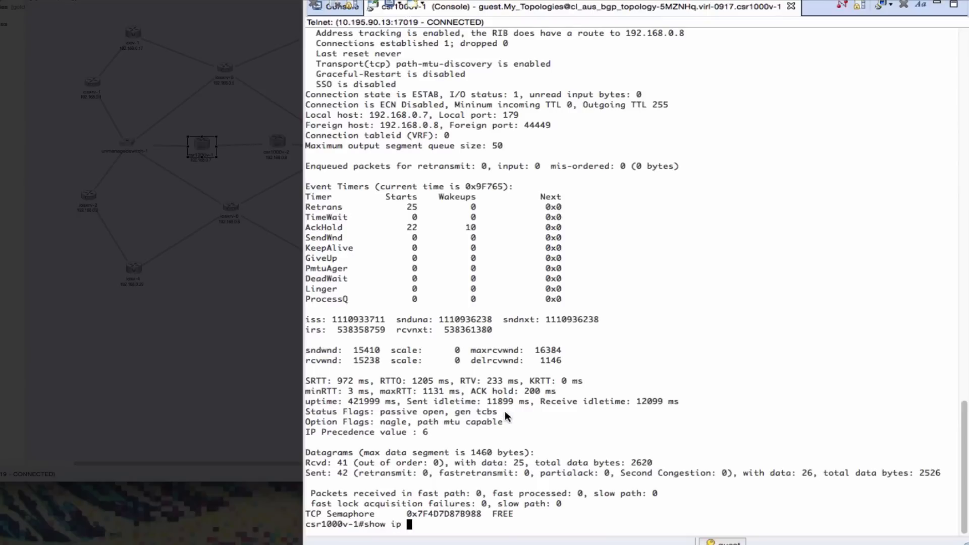
{"action": "key", "text": "Return"}
{"action": "key", "text": "space"}
{"action": "key", "text": "space"}
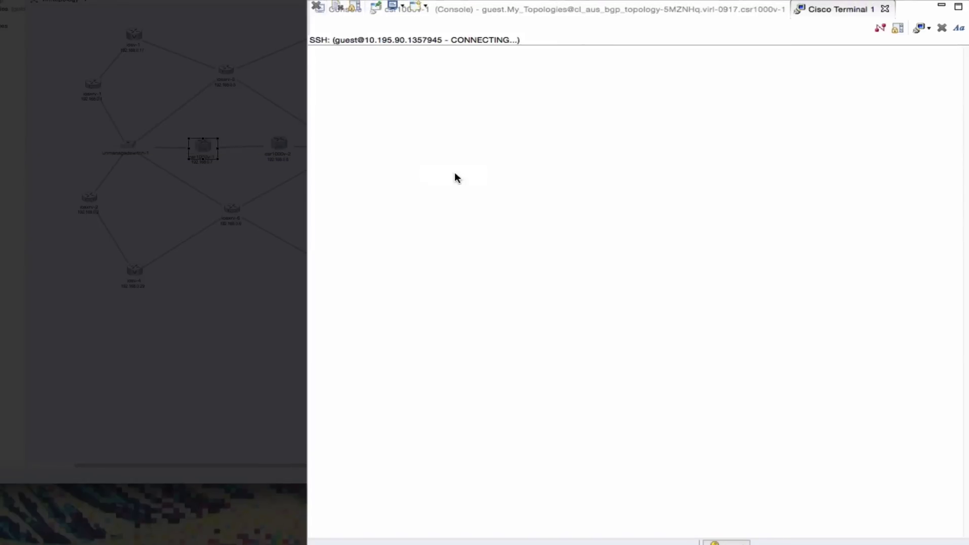
Log in to iosxrv-6 with the username and password, then run show route ipv4.
{"action": "type", "text": "cisco"}
{"action": "key", "text": "Return"}
{"action": "type", "text": "cisco"}
{"action": "key", "text": "Return"}
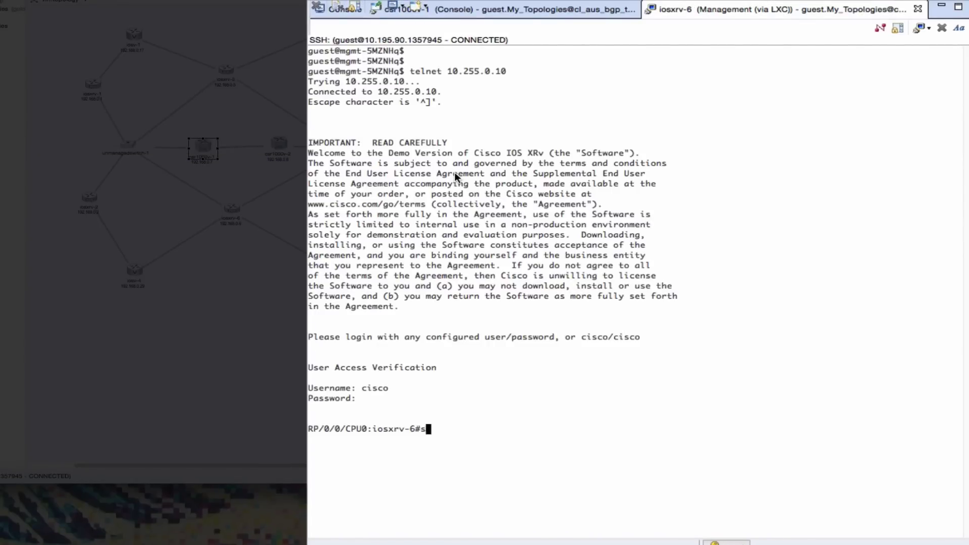
{"action": "type", "text": "show route ipv4"}
{"action": "key", "text": "Return"}
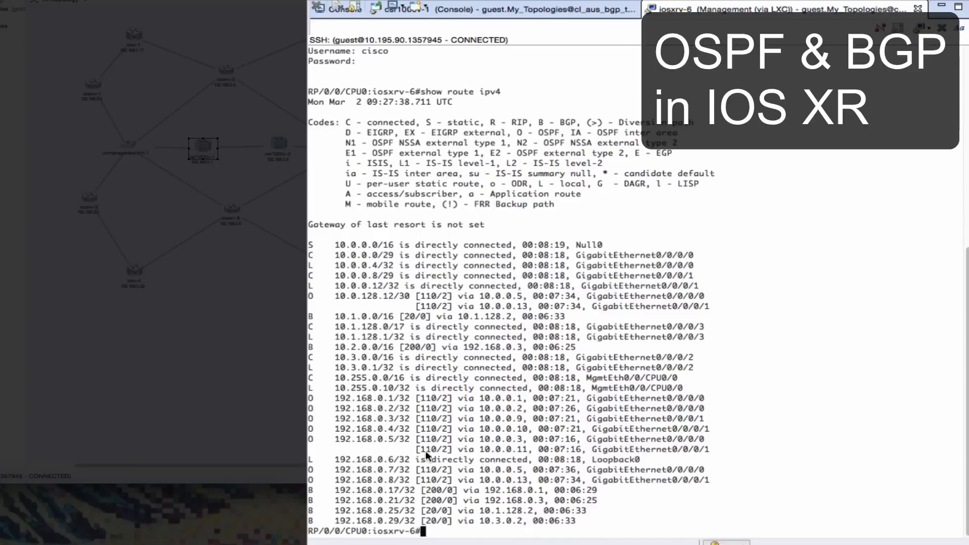
Run show bgp neighbors to confirm eBGP peer 10.1.128.2 is Established.
{"action": "type", "text": "show bgp ne"}
{"action": "key", "text": "Tab"}
{"action": "type", "text": "ighbors"}
{"action": "key", "text": "Return"}
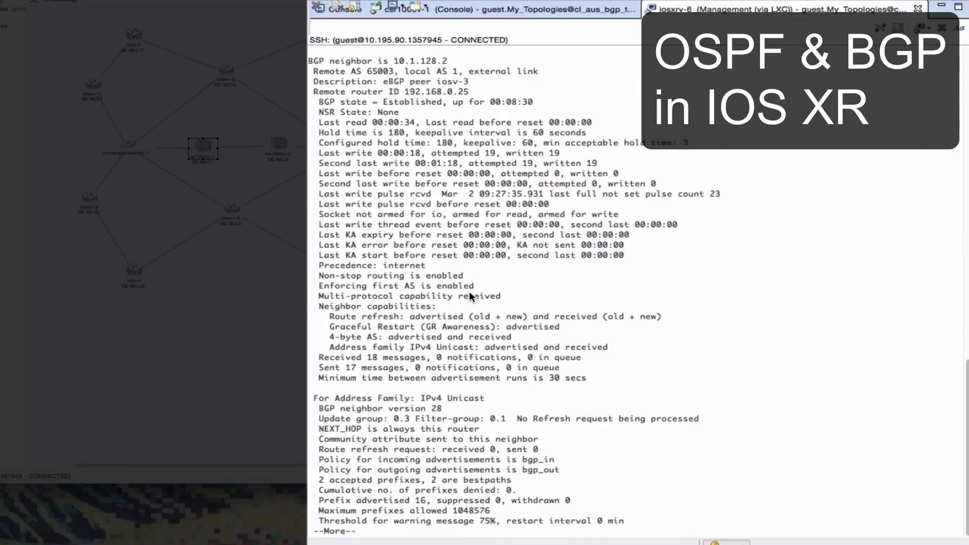